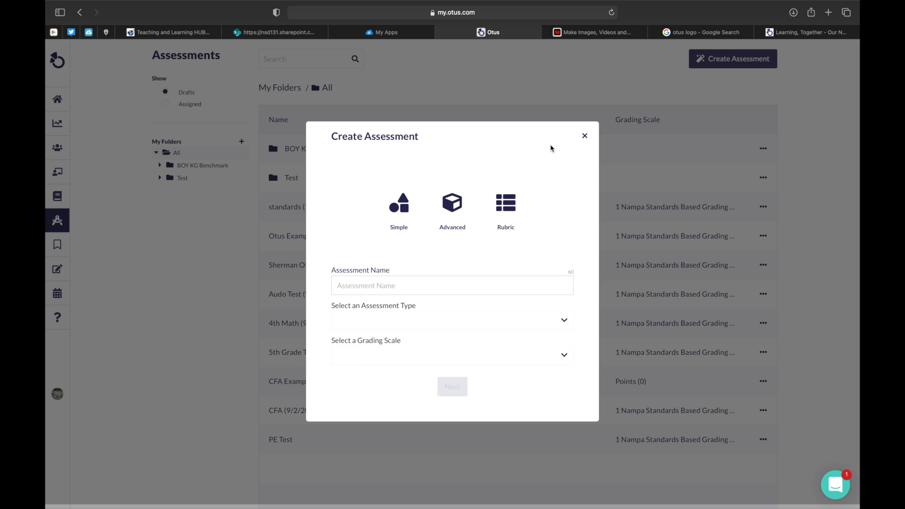
# Step: Create an advanced assessment named "The Oldest Treasure Map" with type Assignment and grading scale "1 Nampa Standards Based Grading Scale (K-8)"
pyautogui.click(456, 206)
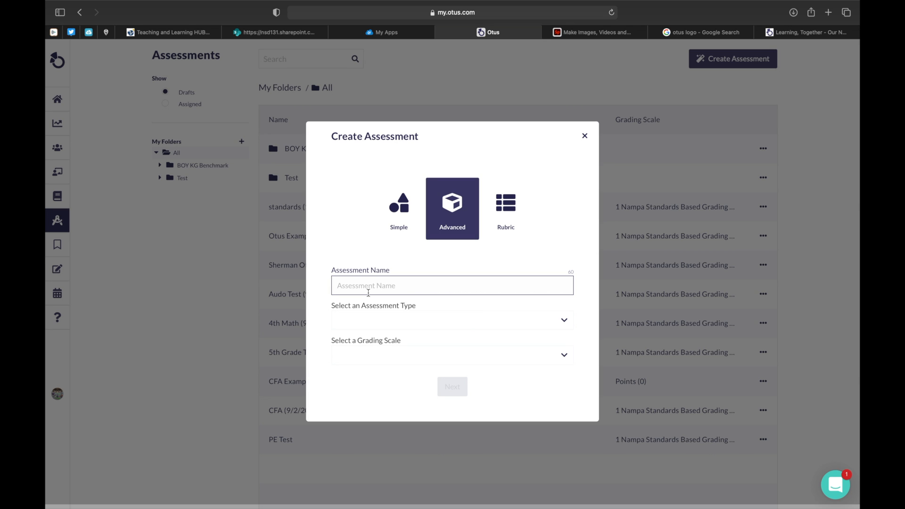
pyautogui.write('The Oldest Treasure Map')
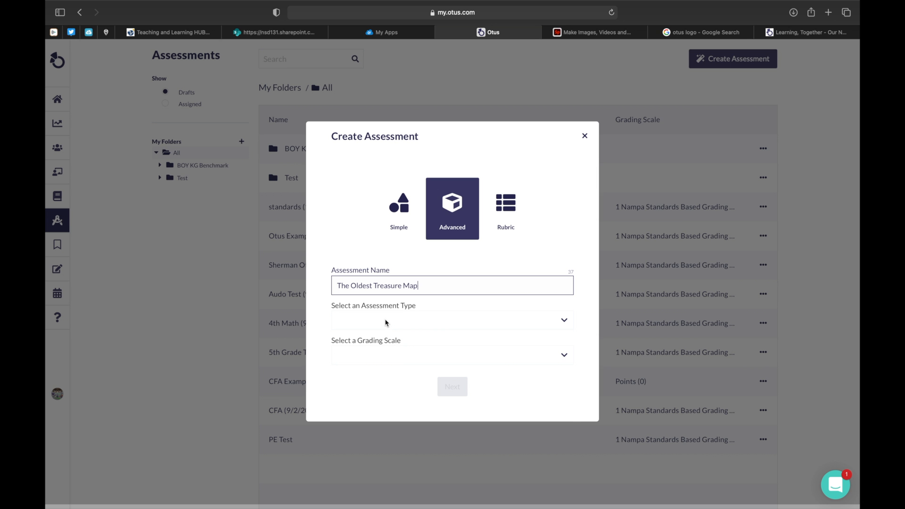
pyautogui.click(386, 322)
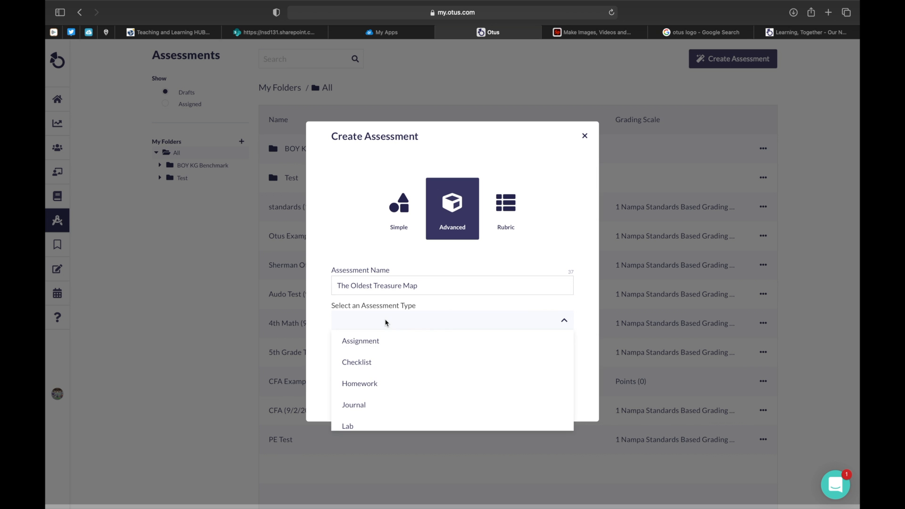
pyautogui.click(392, 344)
pyautogui.click(400, 356)
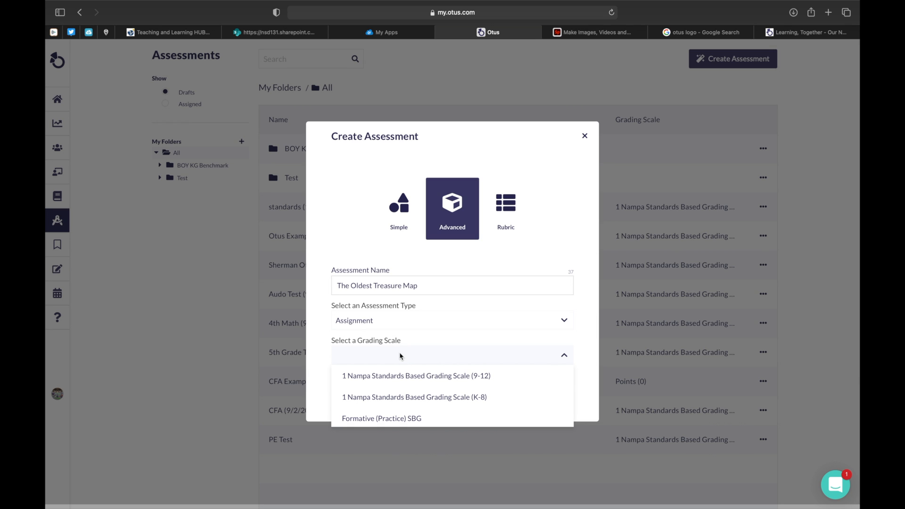
pyautogui.click(437, 397)
pyautogui.click(453, 386)
# Step: Add a "Cloze with drop down" question from the Fill in the Blanks (Cloze) question types
pyautogui.scroll(-2, 465, 406)
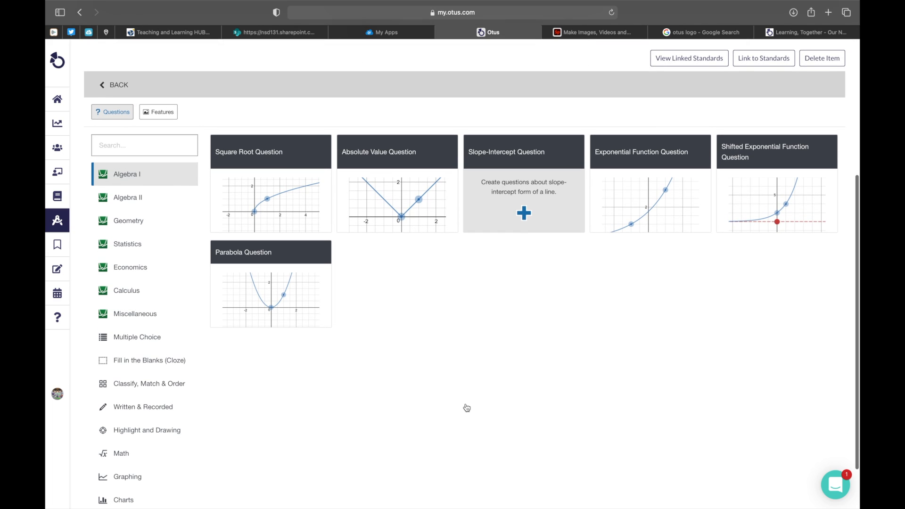
pyautogui.scroll(-1, 465, 407)
pyautogui.scroll(-1, 466, 407)
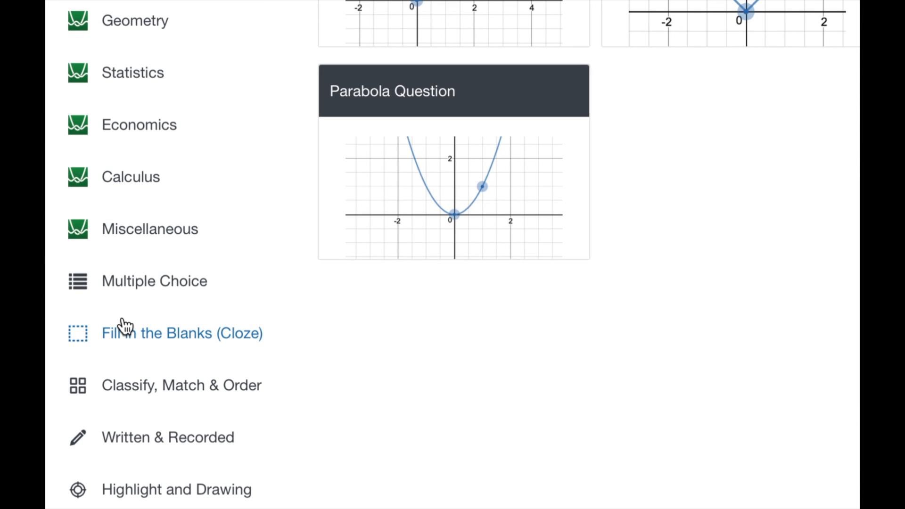
pyautogui.click(165, 336)
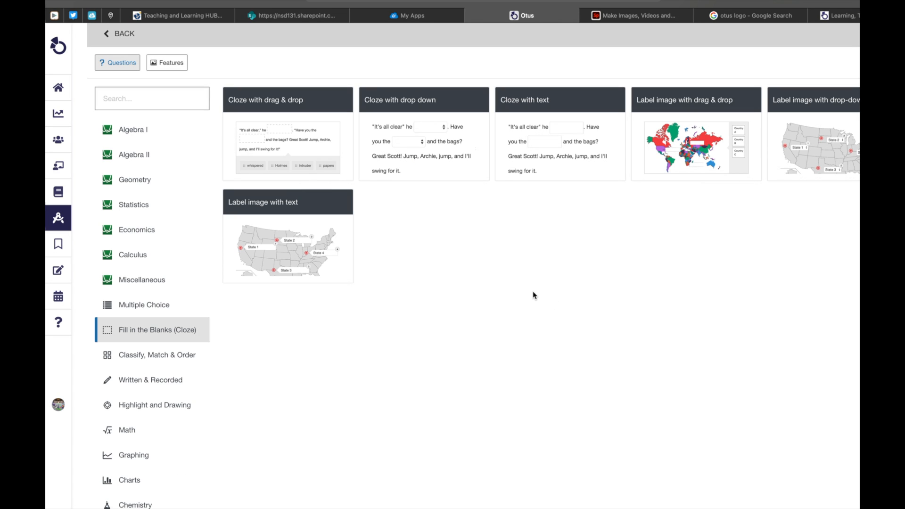
pyautogui.moveTo(298, 138)
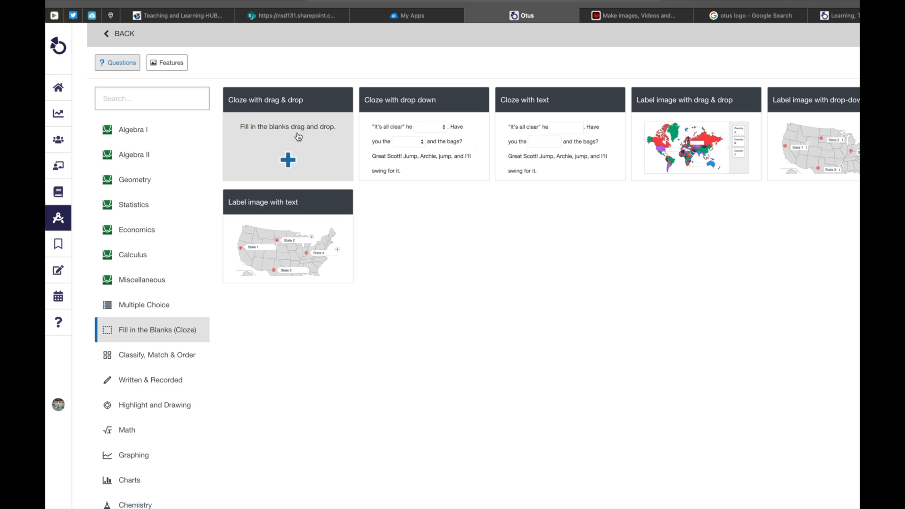
pyautogui.moveTo(404, 140)
pyautogui.moveTo(509, 144)
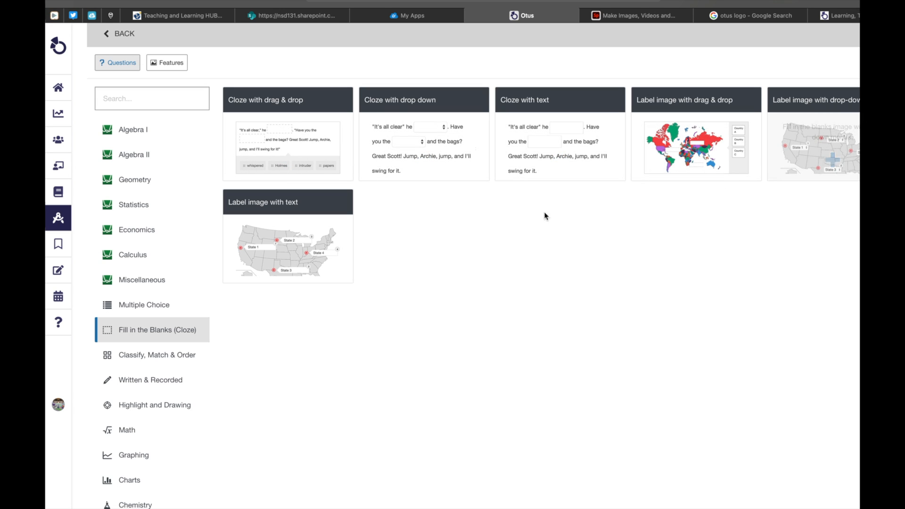
pyautogui.moveTo(345, 236)
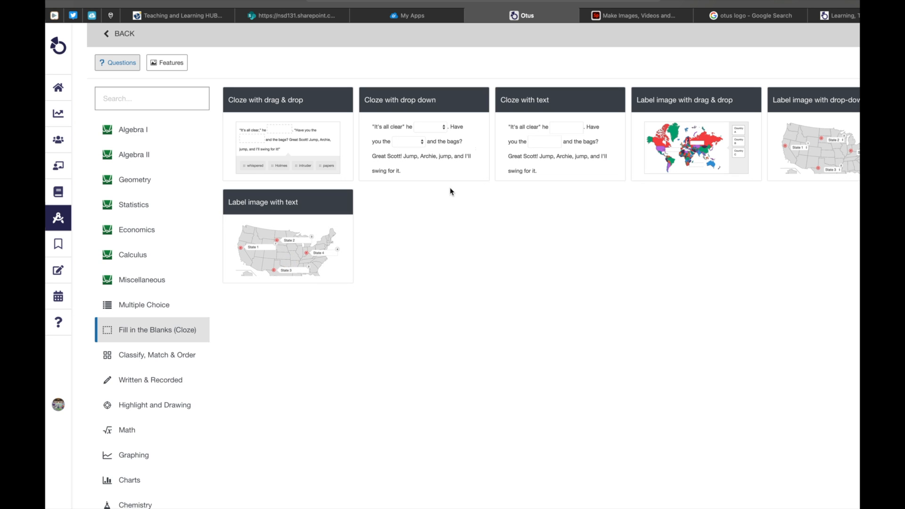
pyautogui.click(426, 158)
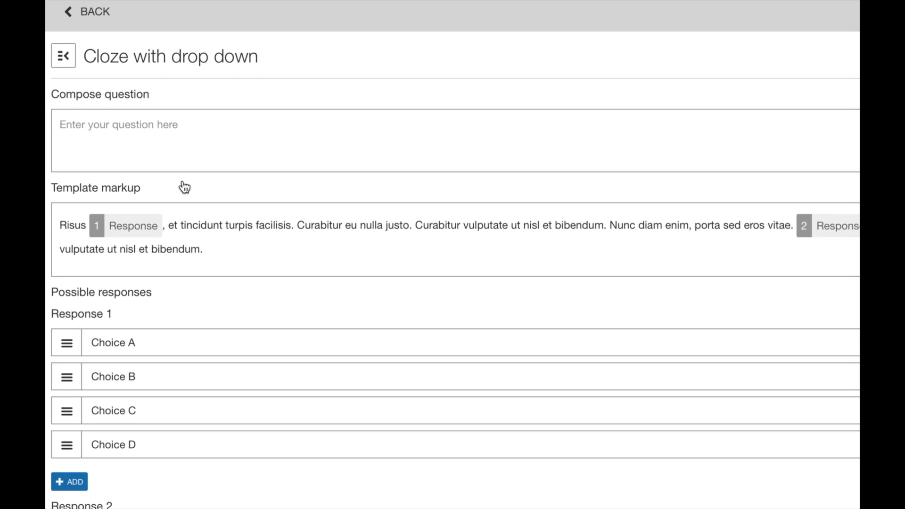
# Step: Enter "Please select the best word to complete each sentence." as the question prompt
pyautogui.click(183, 139)
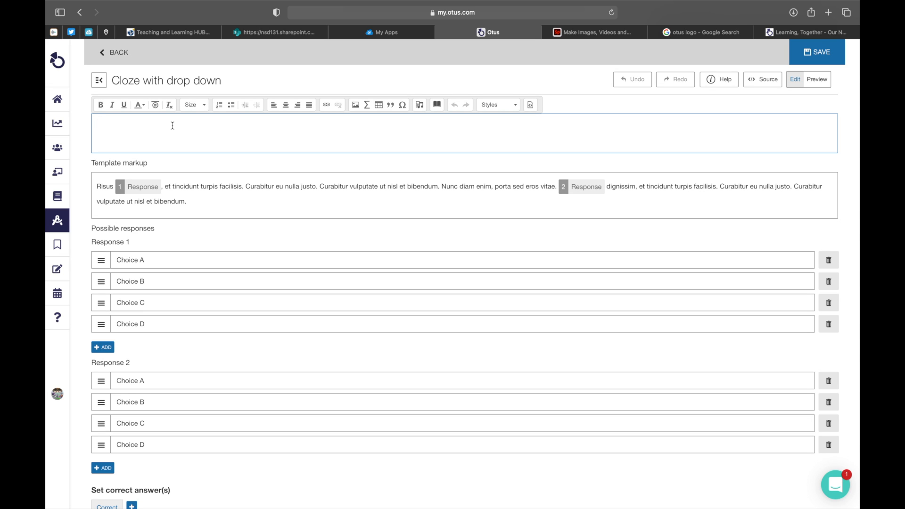
pyautogui.write('Please select the best word to complete each sentence.')
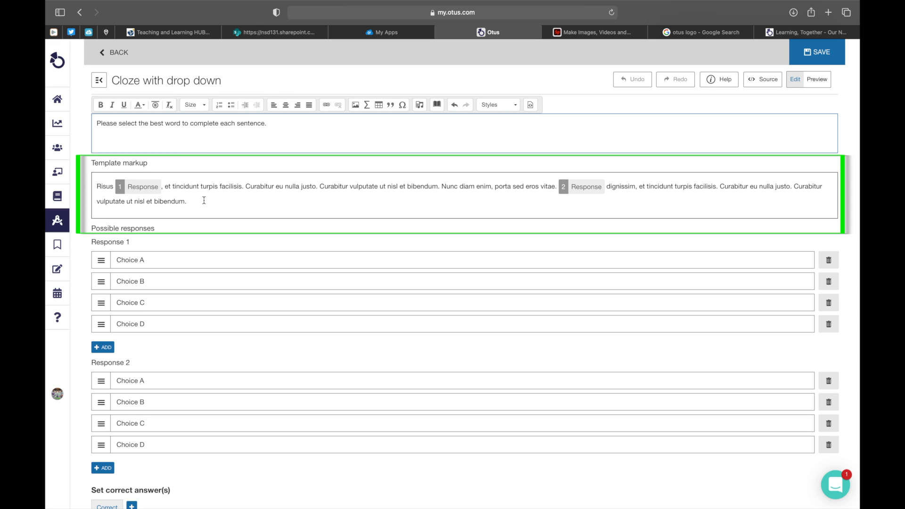
# Step: Replace all the placeholder template markup with the copied treasure map passage
pyautogui.click(204, 200)
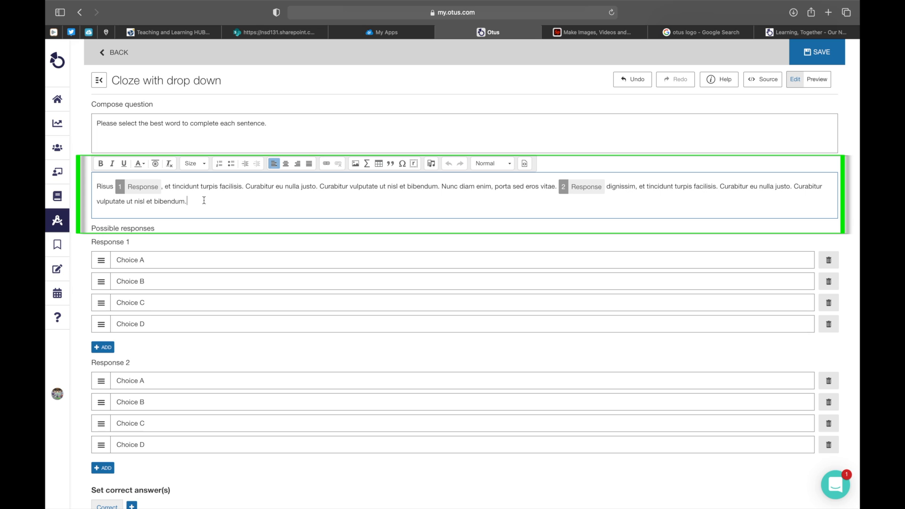
pyautogui.press('super+a')
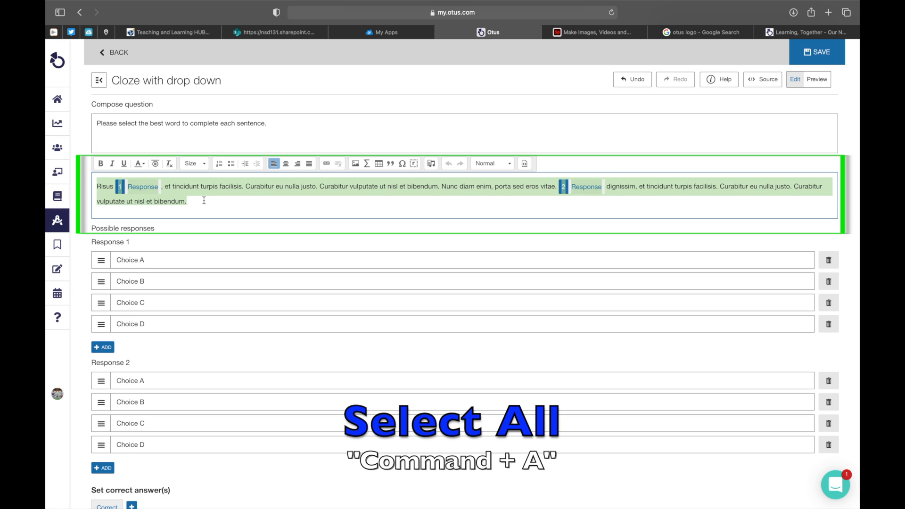
pyautogui.press('BackSpace')
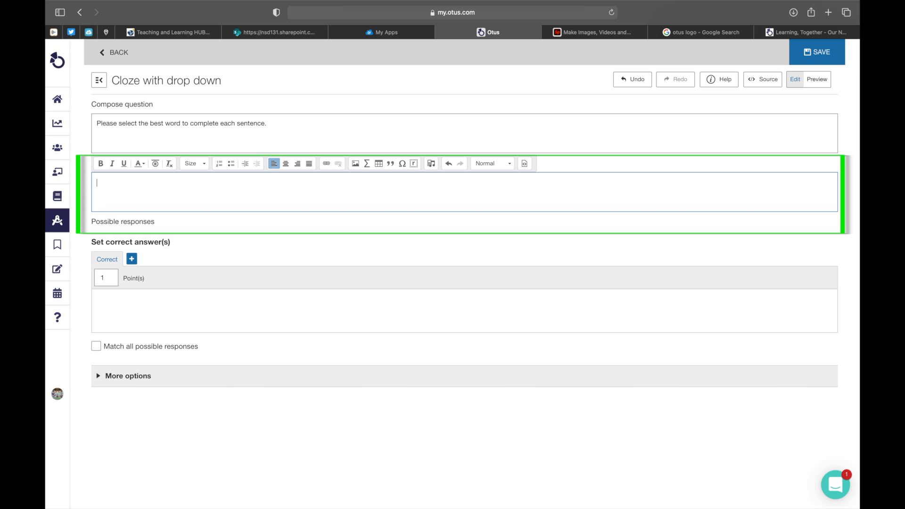
pyautogui.write('You’ve probably read stories or seen movies about treasure maps. Maybe a pirate was looking for buried treasure. Maybe an explorer was seeking a lost fortune. Most treasure maps are made up by storytellers, but one treasure map is very real and very old. The Copper Scroll is a treasure map like no other. Instead of being written on paper or animal skin, this map is written on copper. The map is from the Middle East and is over 2,000 years old. Because it is made from copper, the map didn’t hold up very well over time. Researchers had to cut the map into strips and then carefully put them back together. The map’s writing is difficult to read, so people aren’t sure what it says. Most think the map lists the places where silver and gold were buried. But so far, none of the treasure listed on the map has been found. However, the map is still important. It has helped researchers learn more about how people spoke and wrote thousands of years ago.')
pyautogui.press('super+equal')
pyautogui.press('super+equal')
pyautogui.press('super+equal')
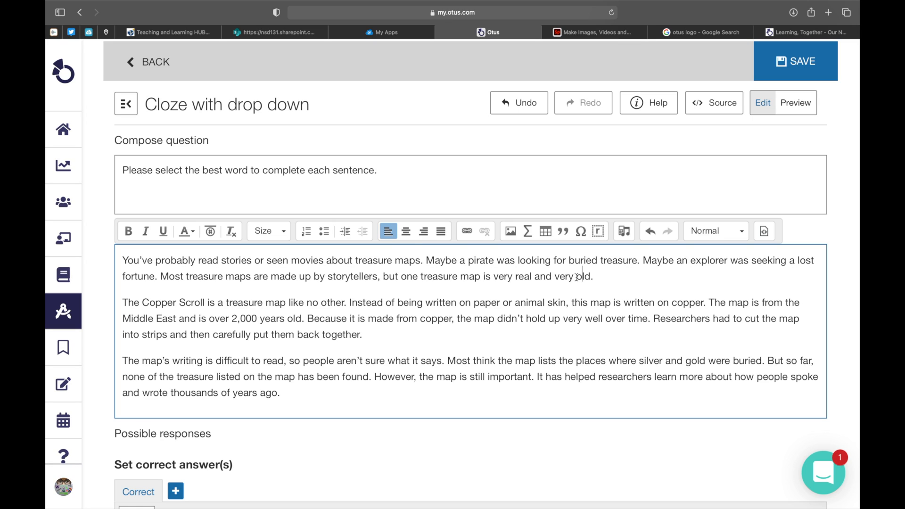
# Step: Replace "old" in the first paragraph with a response field and add the choices young, awesome, old and new
pyautogui.moveTo(576, 277); pyautogui.dragTo(589, 278)
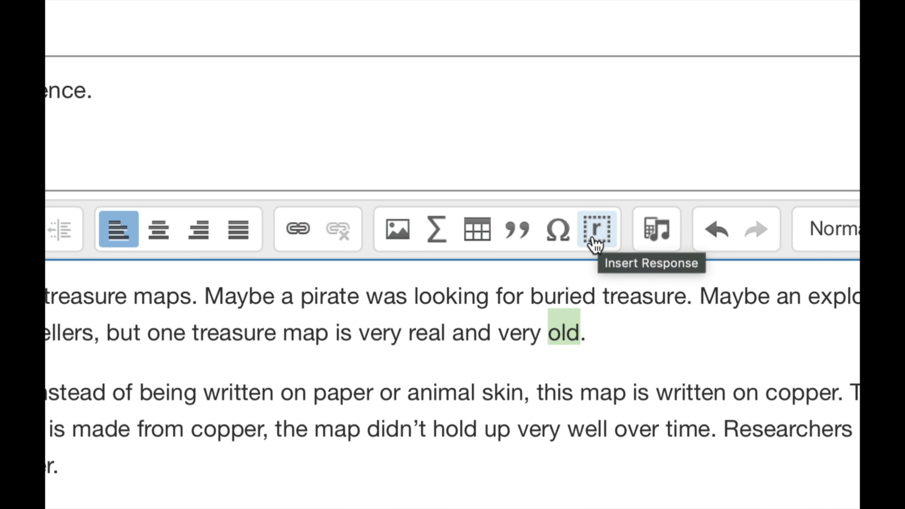
pyautogui.click(597, 245)
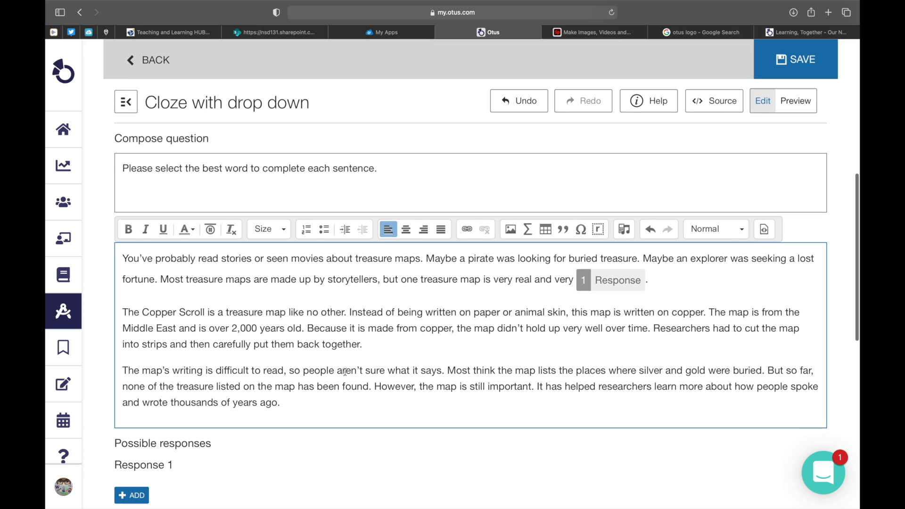
pyautogui.scroll(-5, 345, 371)
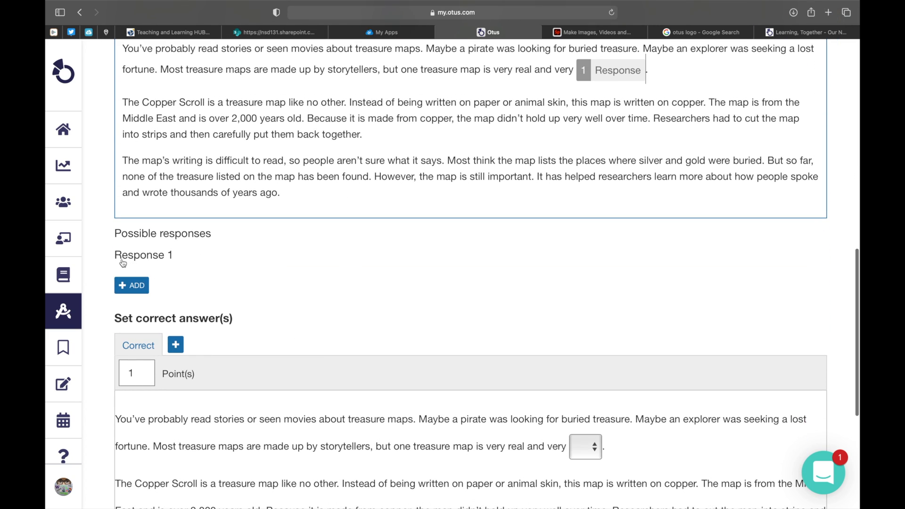
pyautogui.click(125, 285)
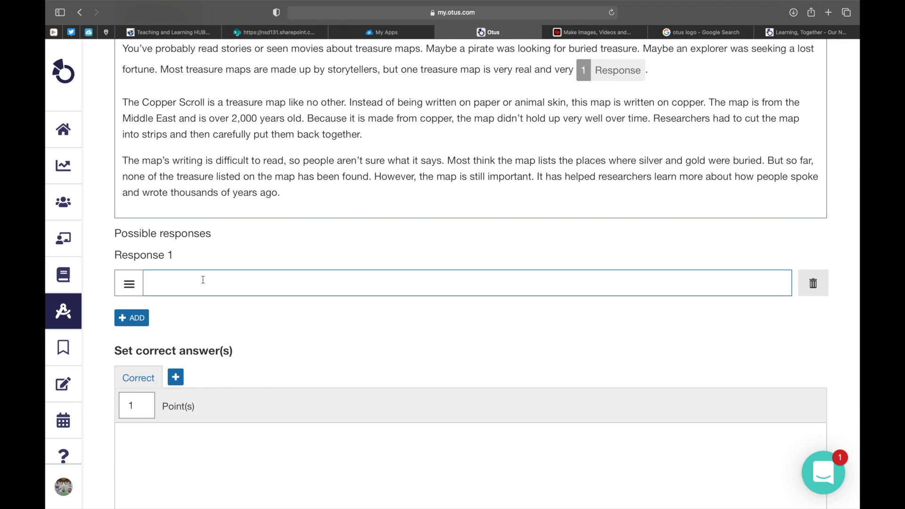
pyautogui.click(203, 280)
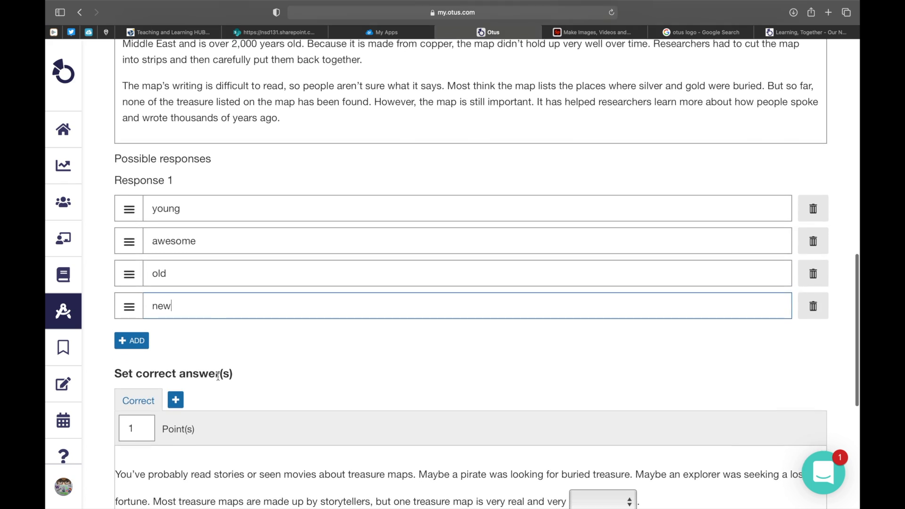
# Step: Set "old" as the correct answer for the blank in the first paragraph
pyautogui.scroll(-2, 214, 378)
pyautogui.scroll(-3, 218, 380)
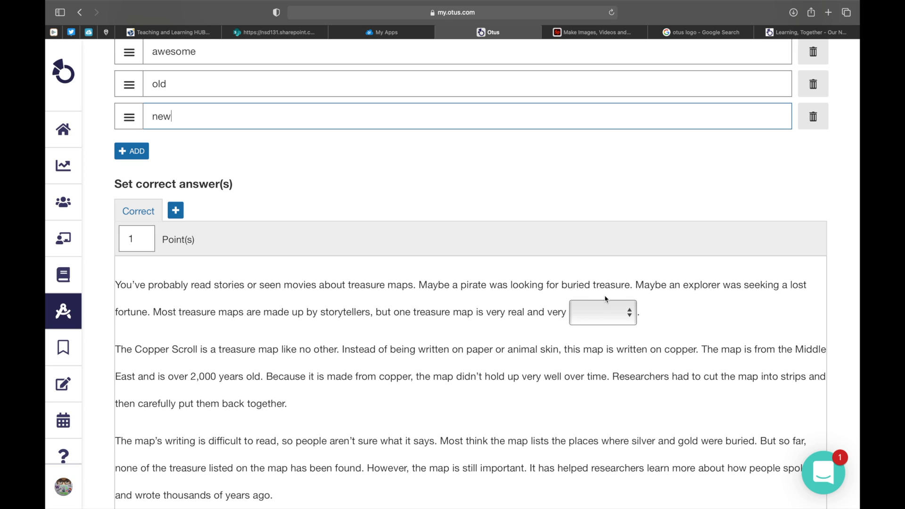
pyautogui.click(620, 321)
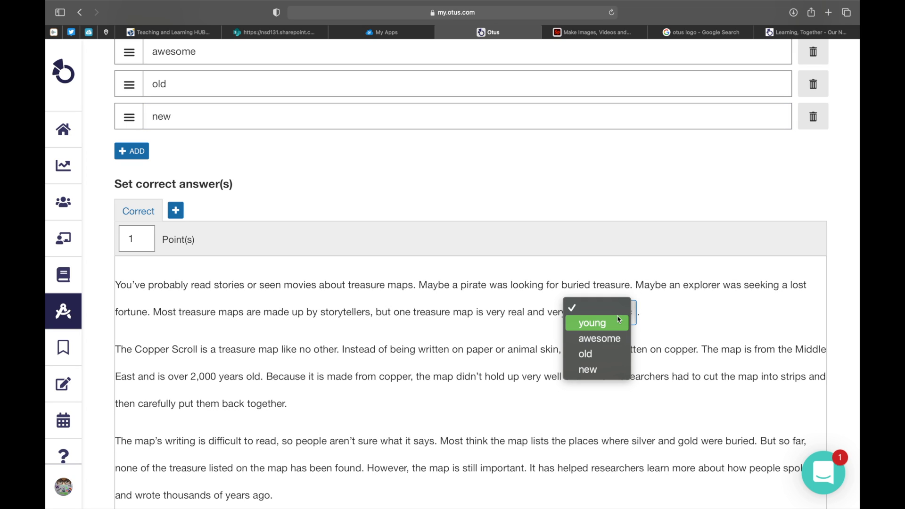
pyautogui.click(589, 355)
pyautogui.click(588, 321)
pyautogui.click(588, 353)
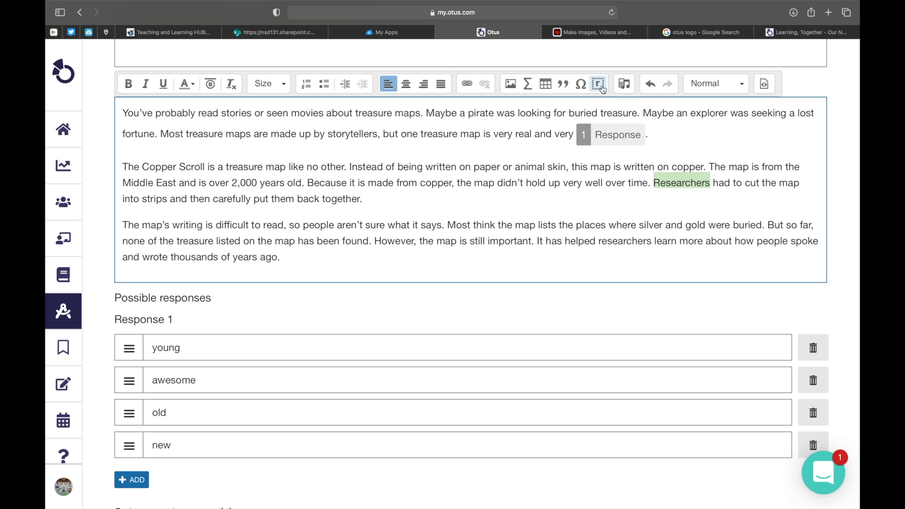
# Step: Replace "Researchers" in the second paragraph with a response field and add the choices Pirates, Explorers, Researchers and Knights
pyautogui.click(603, 90)
pyautogui.scroll(-4, 299, 398)
pyautogui.click(132, 370)
pyautogui.click(208, 372)
pyautogui.write('Pirates')
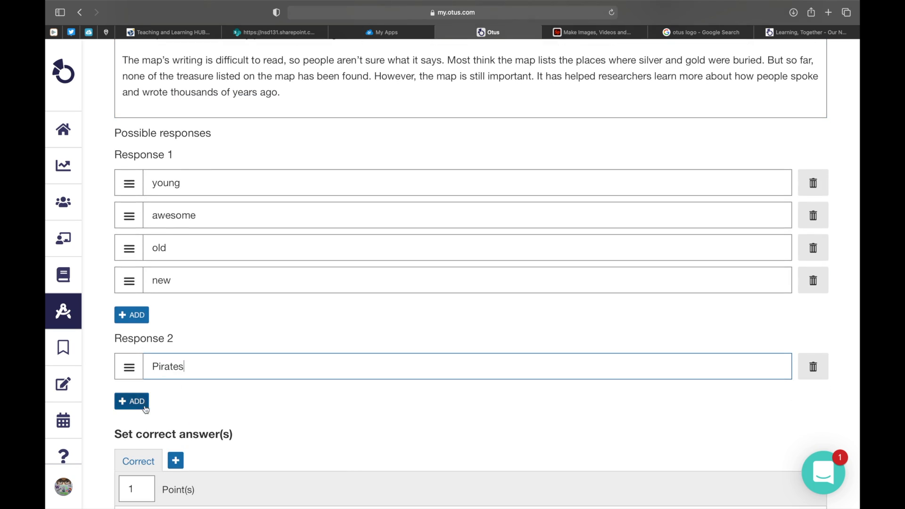
pyautogui.click(132, 402)
pyautogui.write('Explorers')
pyautogui.press('Return')
pyautogui.write('Researchers')
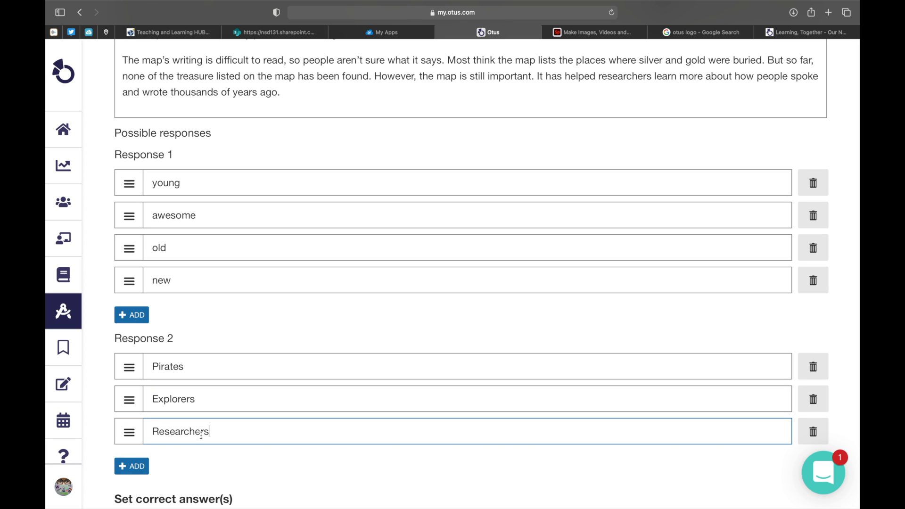
pyautogui.press('Return')
pyautogui.write('Knights')
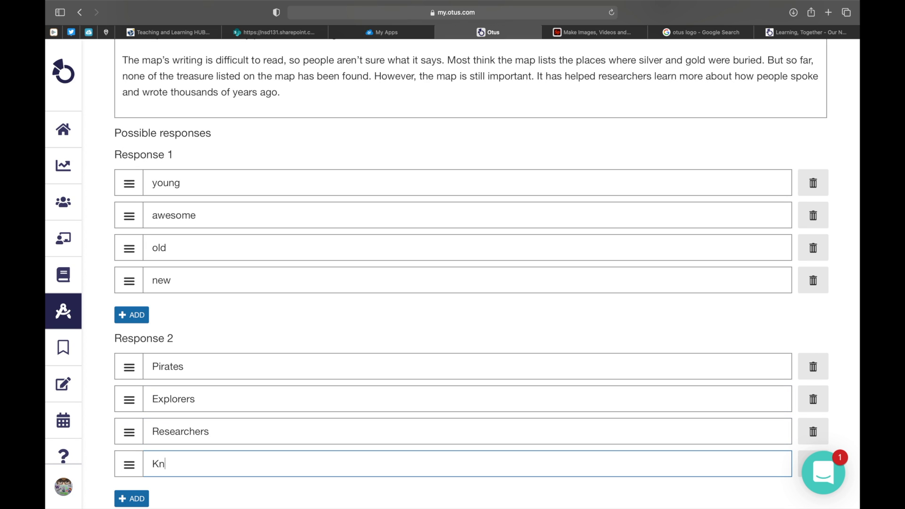
# Step: Set "Researchers" as the correct answer for the blank in the second paragraph
pyautogui.scroll(-10, 250, 406)
pyautogui.click(652, 281)
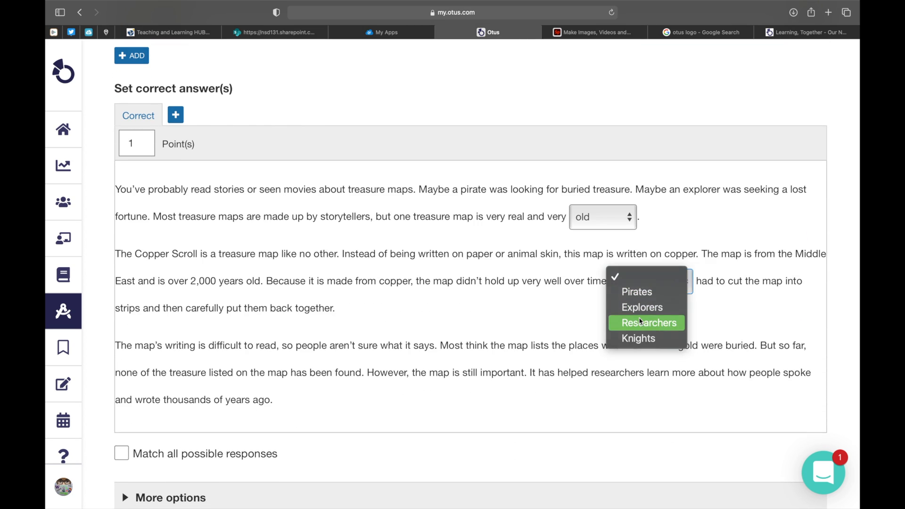
pyautogui.click(649, 322)
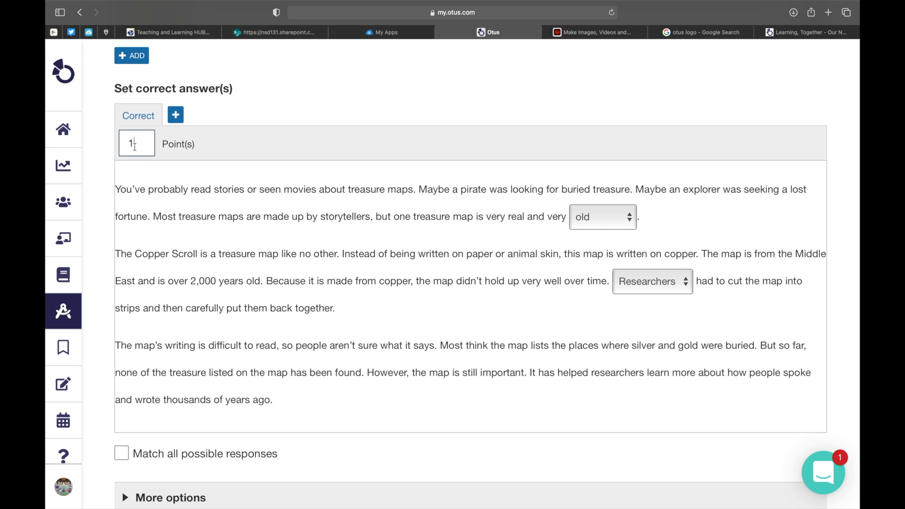
# Step: Set the correct answer's score to 2 points and enable matching all possible responses
pyautogui.press('BackSpace')
pyautogui.write('2')
pyautogui.click(135, 457)
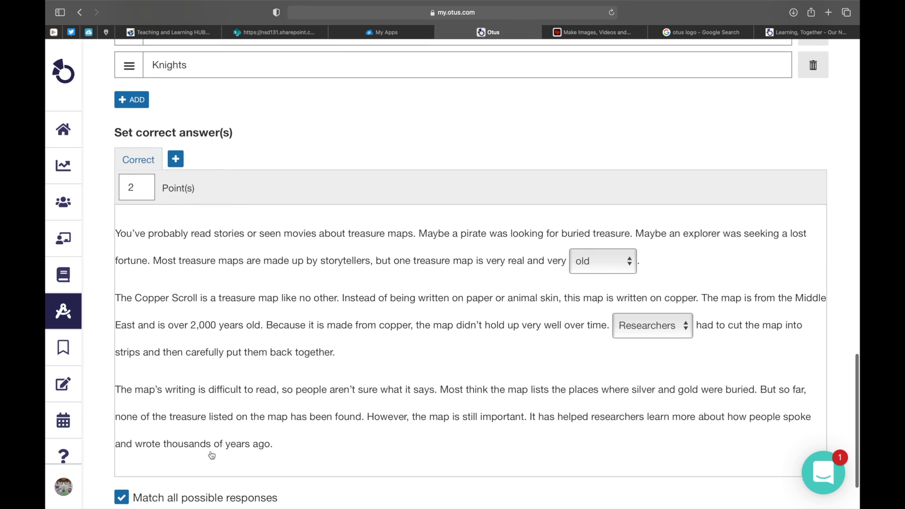
# Step: Preview the cloze question and review the passage with its two drop-down blanks
pyautogui.scroll(15, 211, 455)
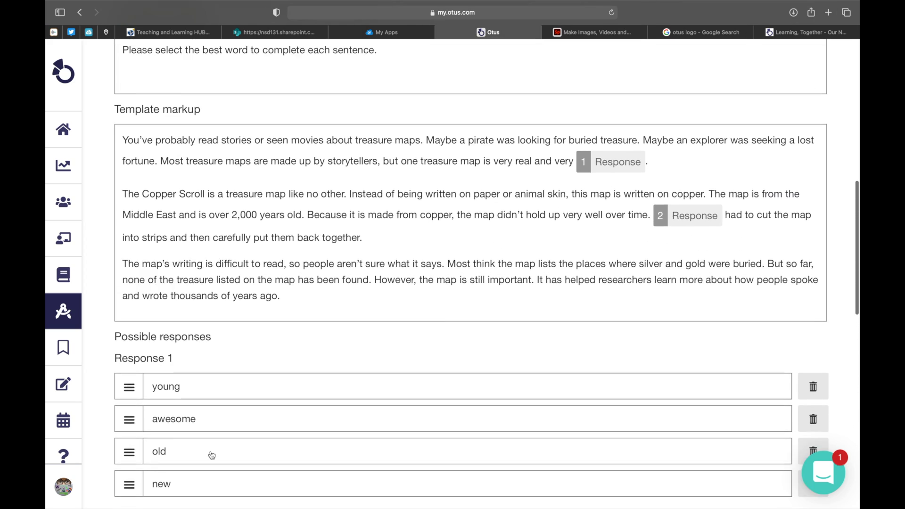
pyautogui.scroll(6, 212, 455)
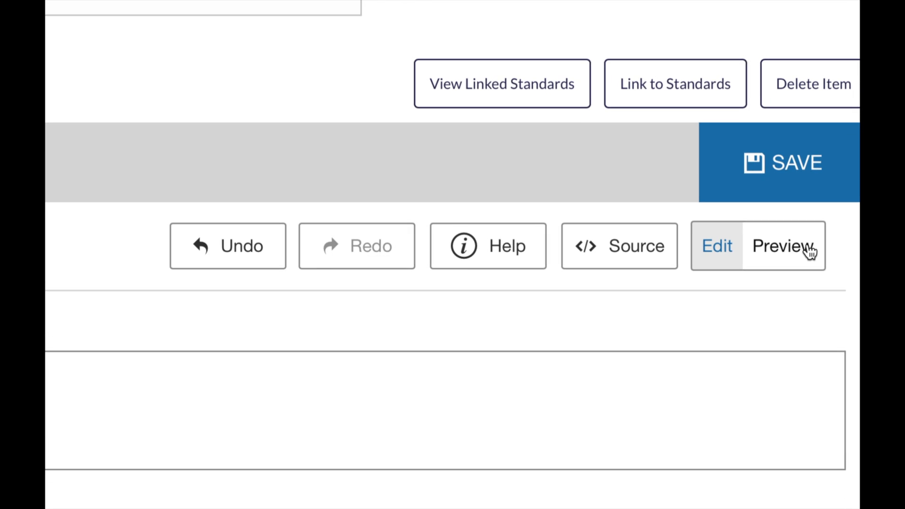
pyautogui.click(796, 248)
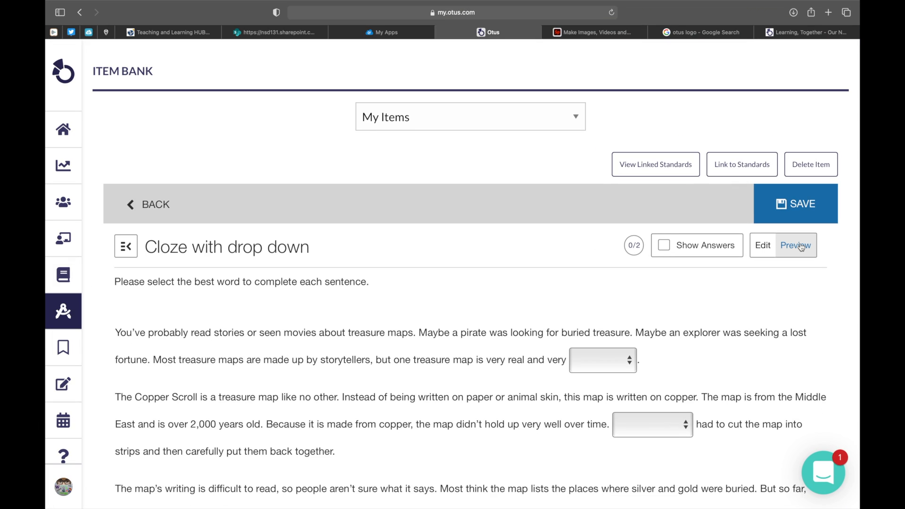
pyautogui.scroll(-5, 801, 247)
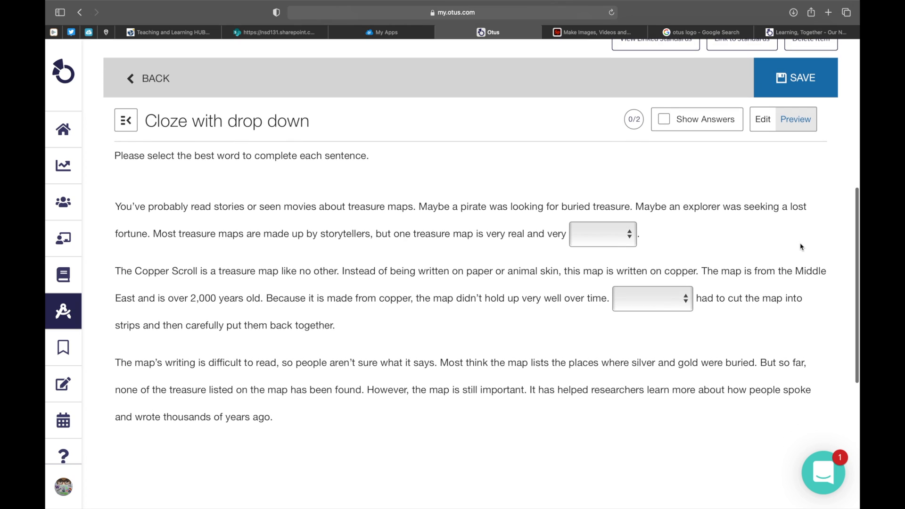
# Step: Answer the previewed blanks with "old" and "Researchers" and show the answers to check the scoring
pyautogui.click(651, 292)
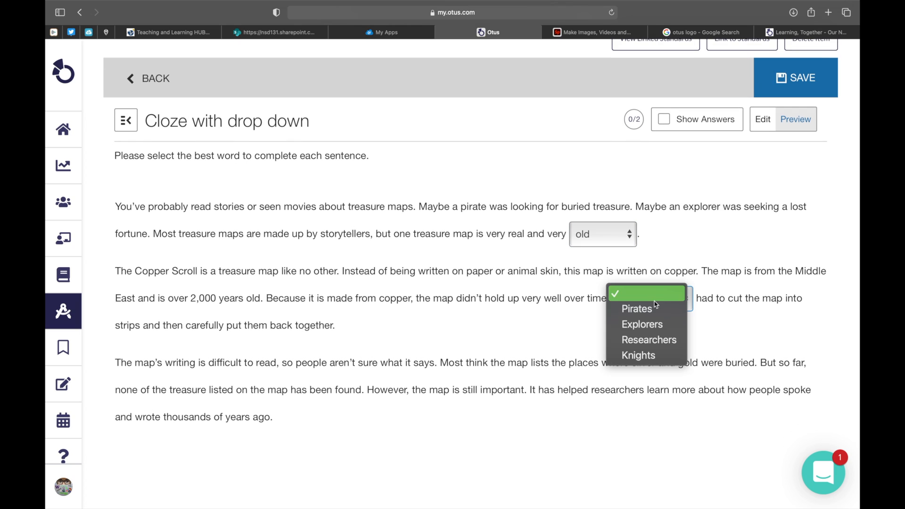
pyautogui.click(659, 339)
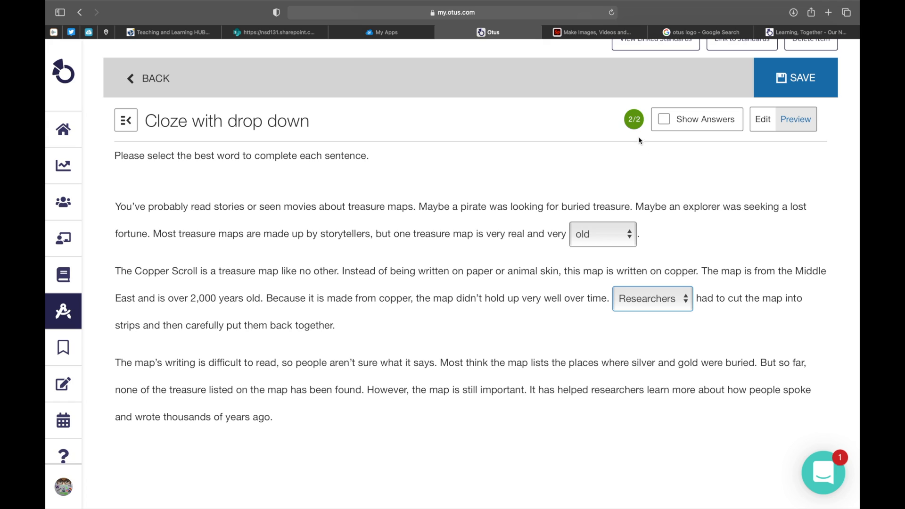
pyautogui.click(661, 121)
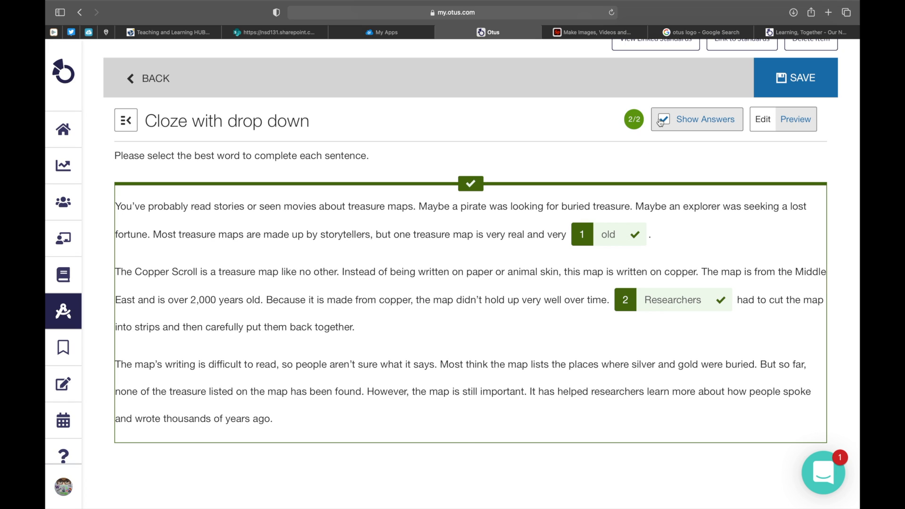
# Step: Title the cloze item "The Oldest Treasure Map" and save it to the assessment
pyautogui.click(790, 248)
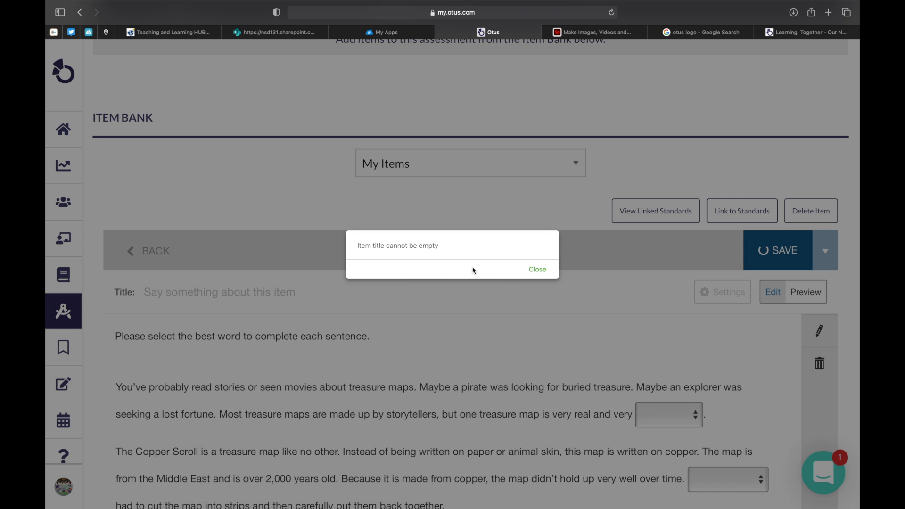
pyautogui.click(532, 271)
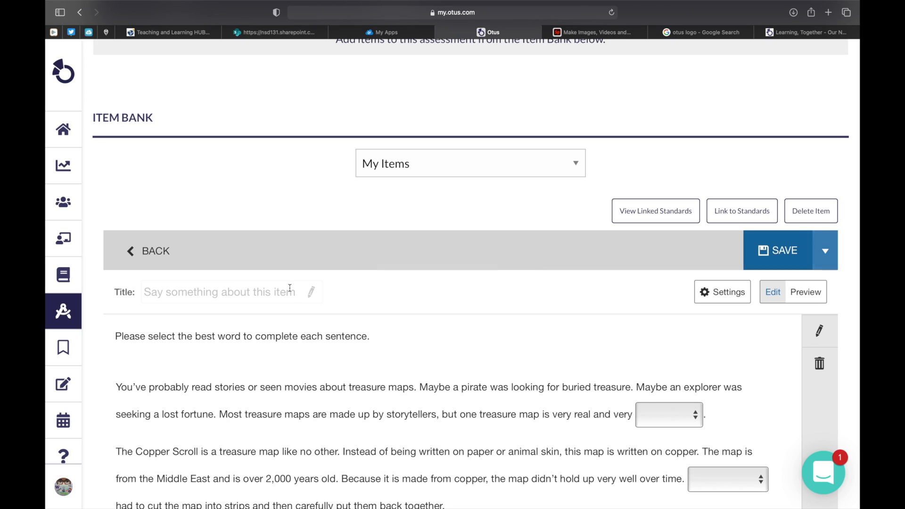
pyautogui.click(222, 296)
pyautogui.write('The ')
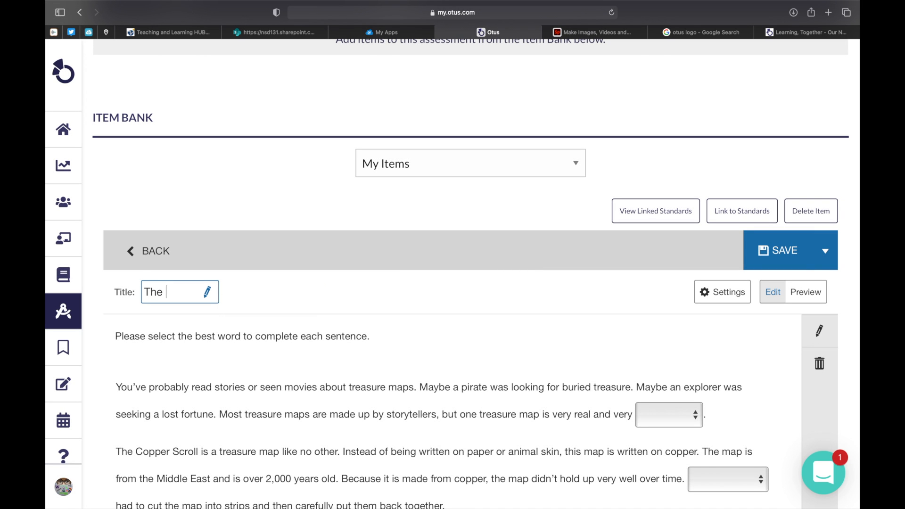
pyautogui.write('Oldest Treasure Map')
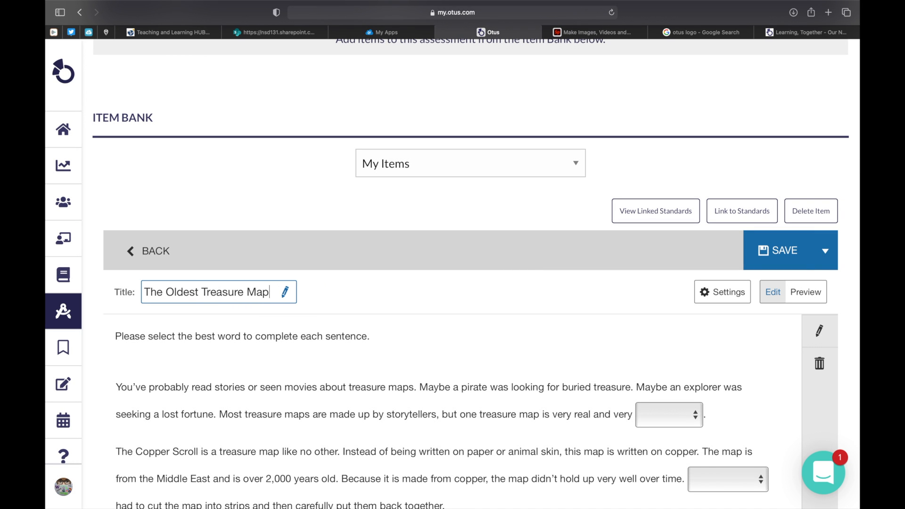
pyautogui.click(368, 305)
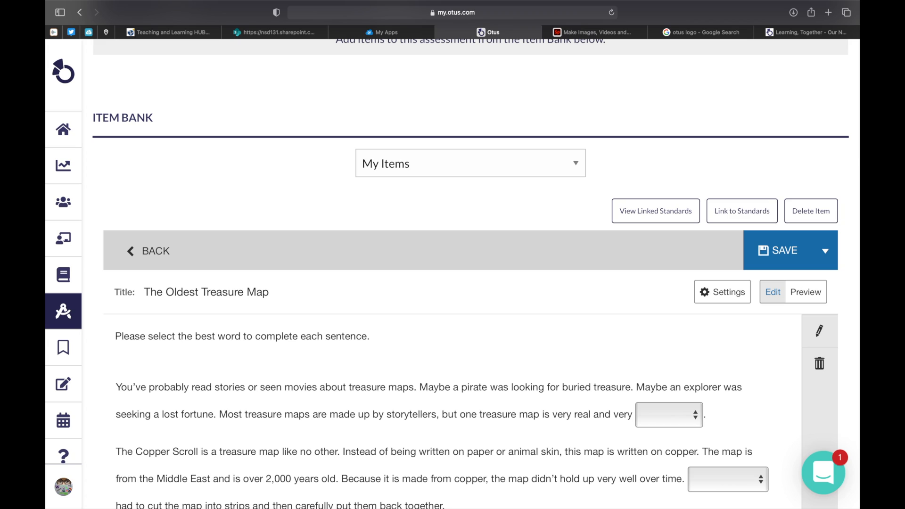
pyautogui.click(782, 247)
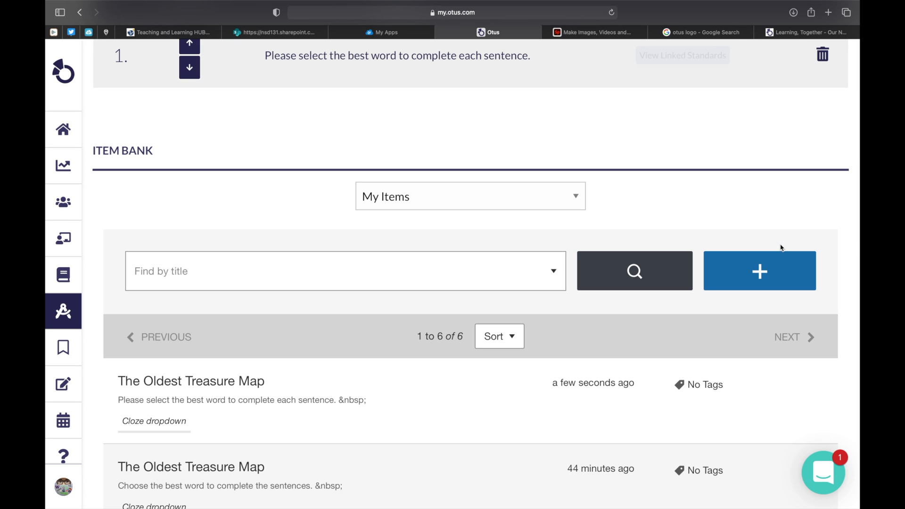